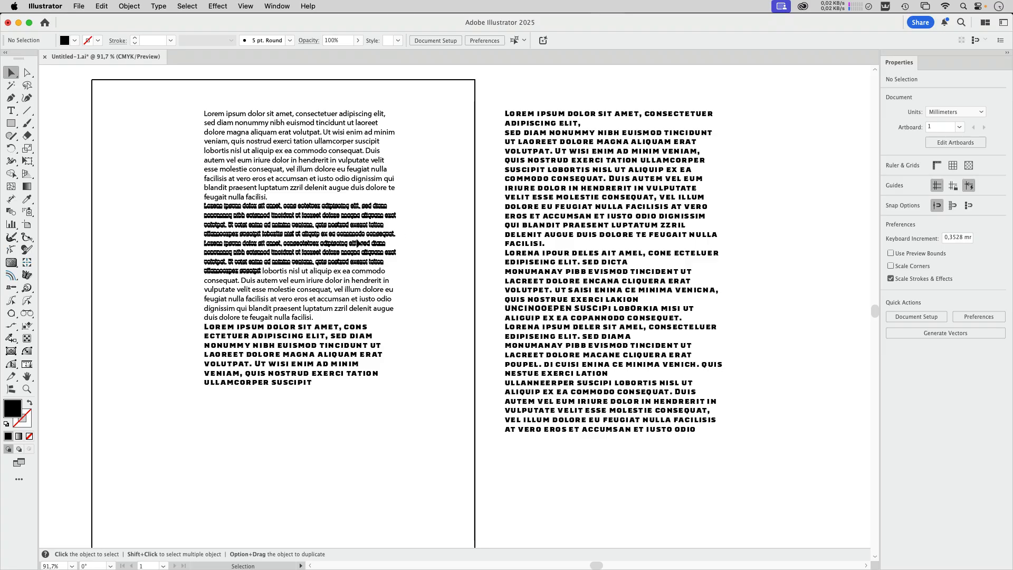
# Select each of the two text objects to compare them and show the document's hidden characters
pyautogui.click(388, 223)
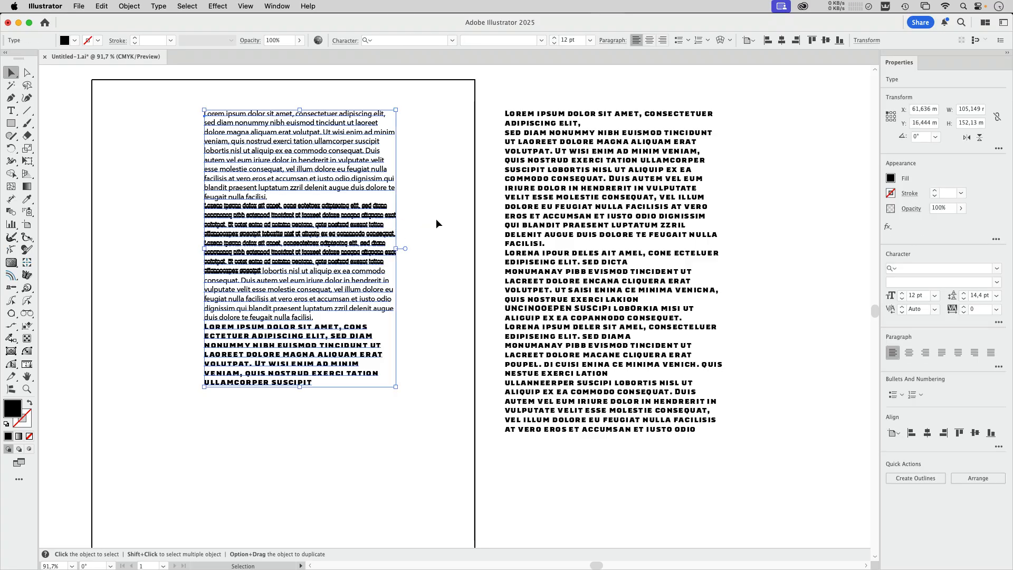
pyautogui.click(545, 193)
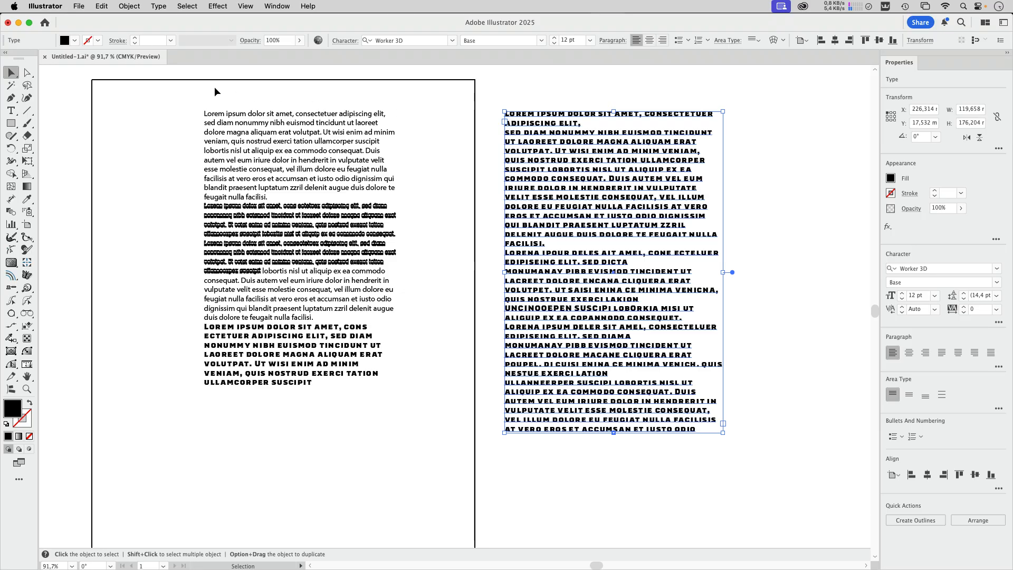
pyautogui.click(159, 6)
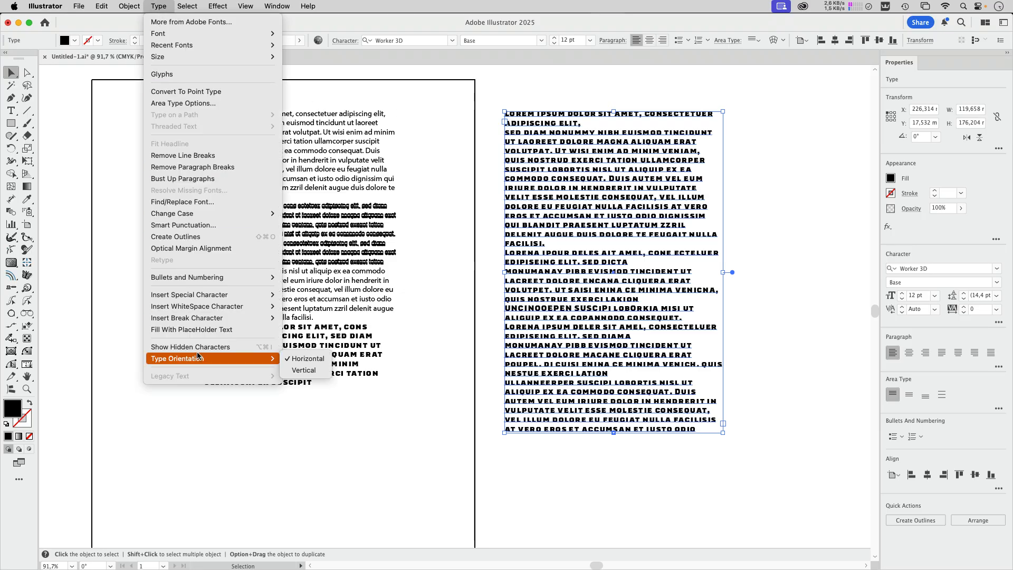
pyautogui.click(244, 348)
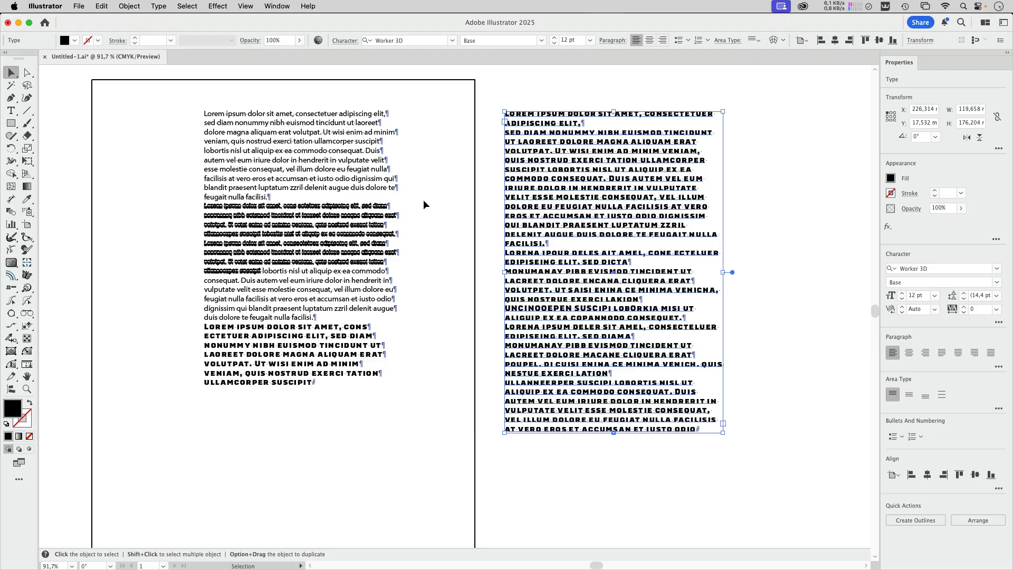
pyautogui.click(793, 199)
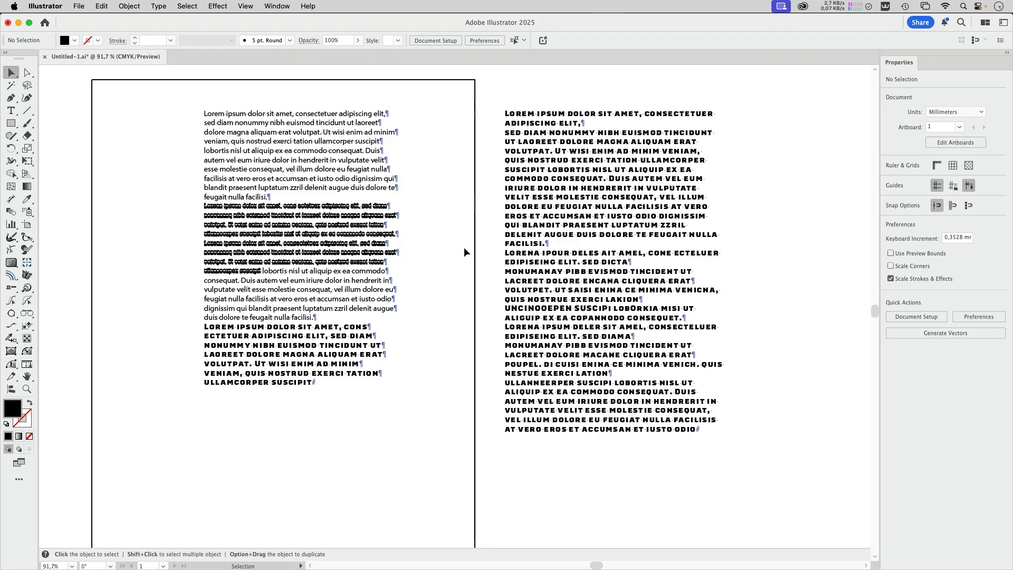
# Check which special characters Find and Replace offers as search terms for the text on the artboard
pyautogui.click(355, 248)
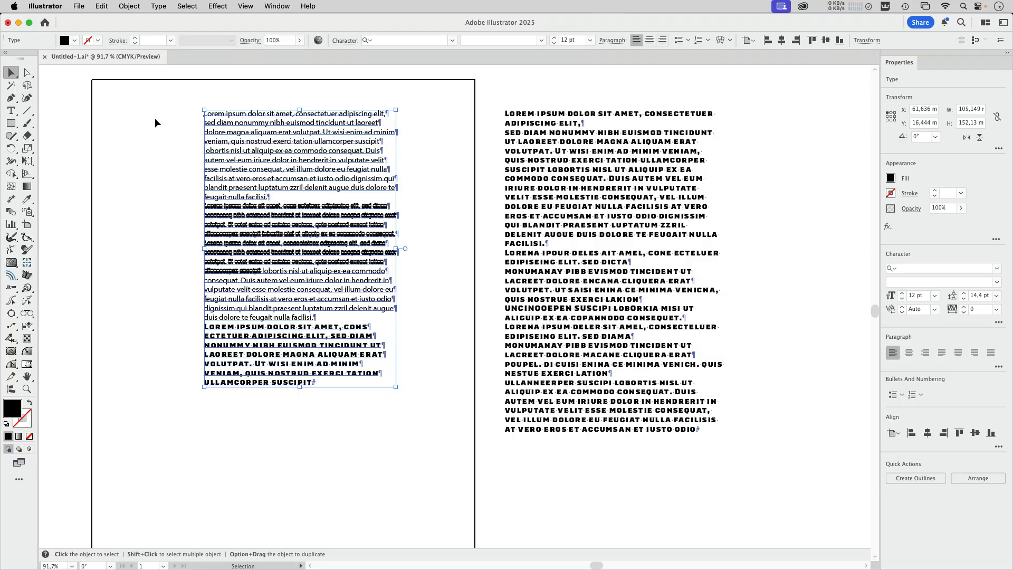
pyautogui.click(103, 6)
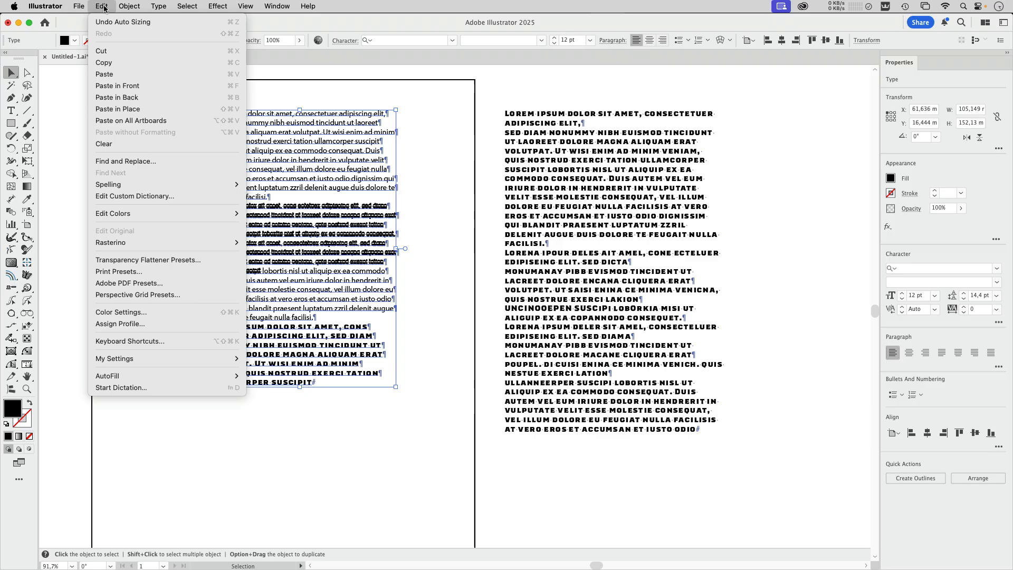
pyautogui.click(125, 160)
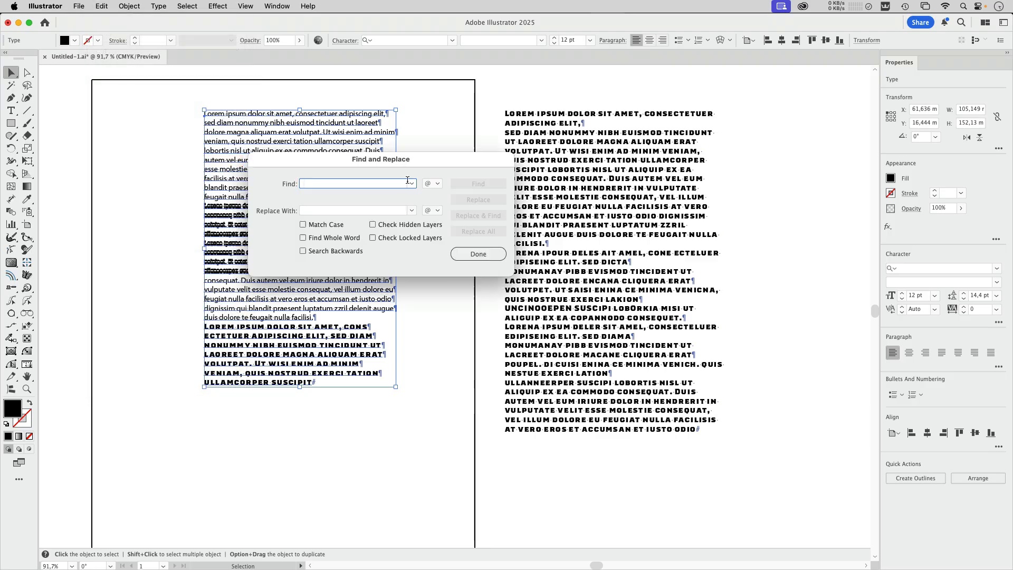
pyautogui.click(437, 184)
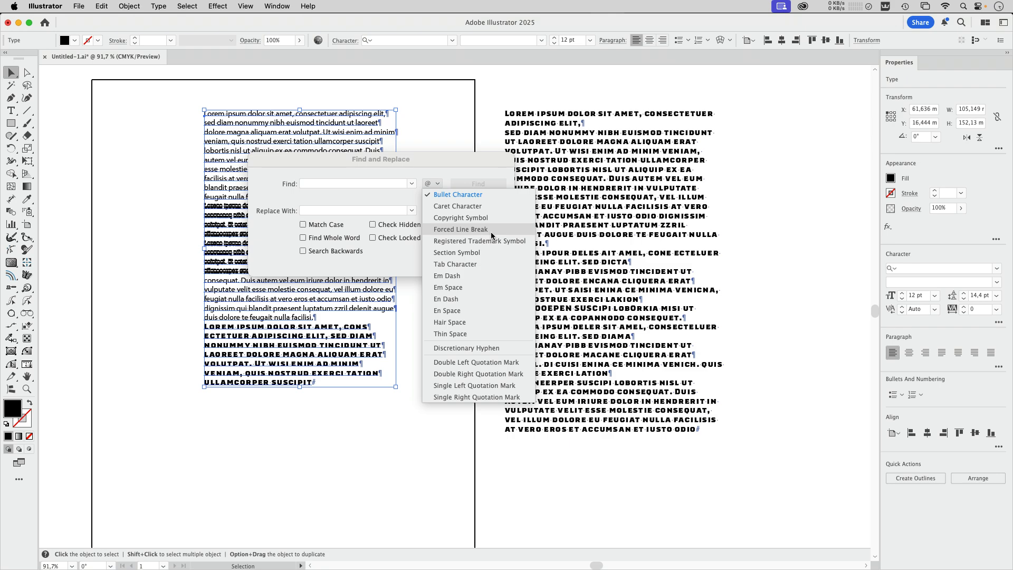
pyautogui.click(287, 161)
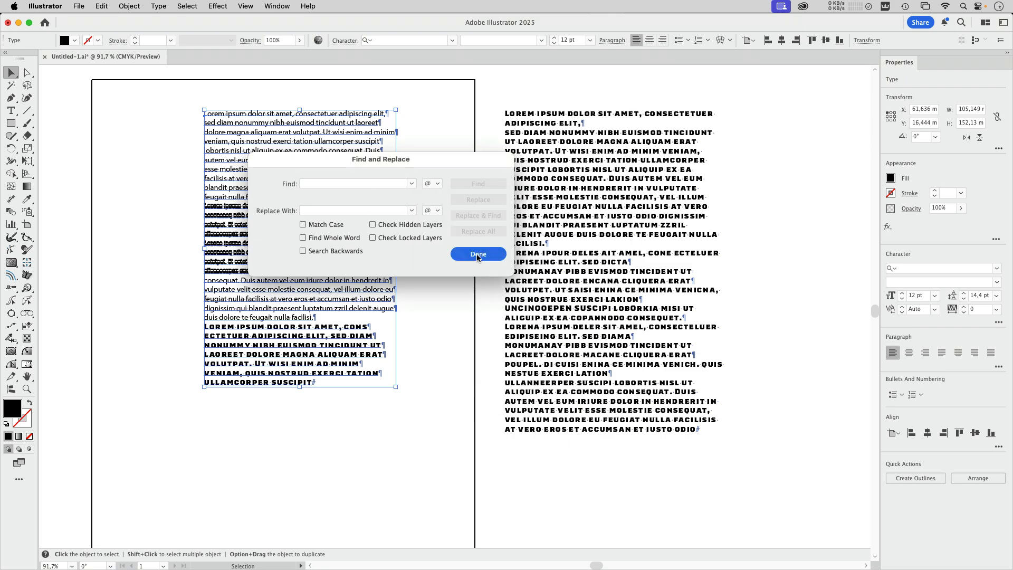
pyautogui.press('Escape')
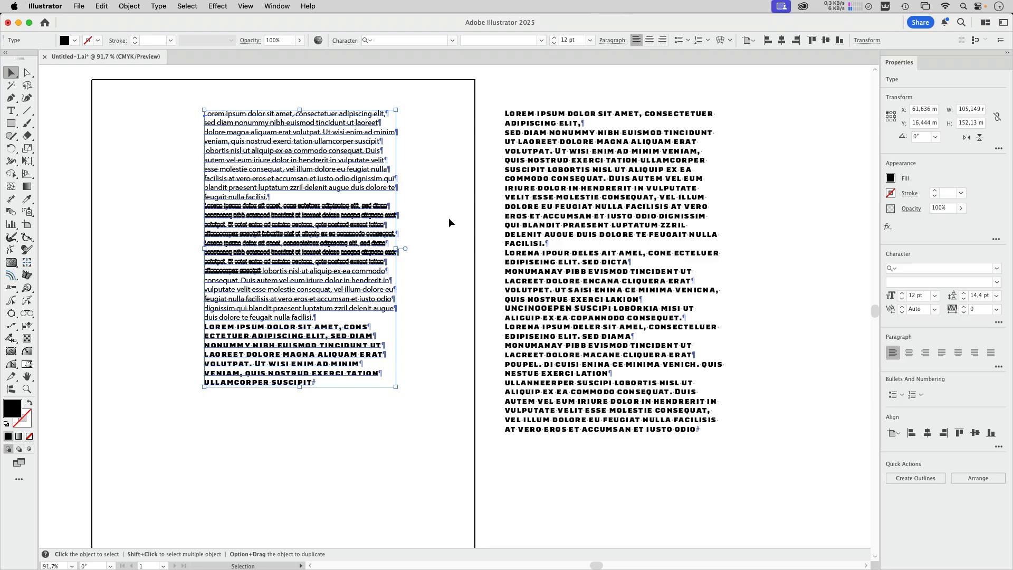
# Try running the script illustrator_paragraph_replacer-EN.js from the Desktop on the point text on the artboard
pyautogui.press('a')
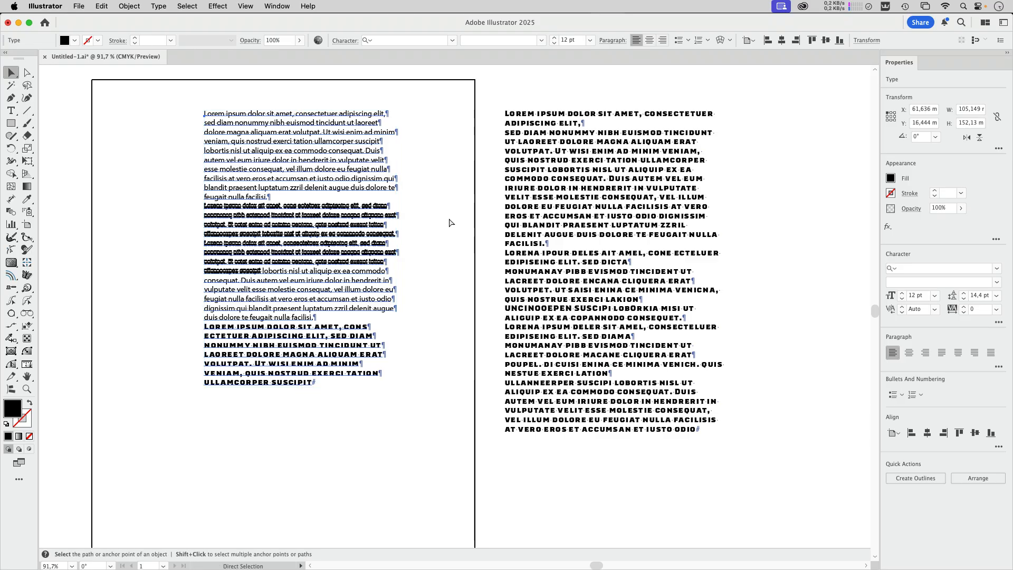
pyautogui.press('super+F12')
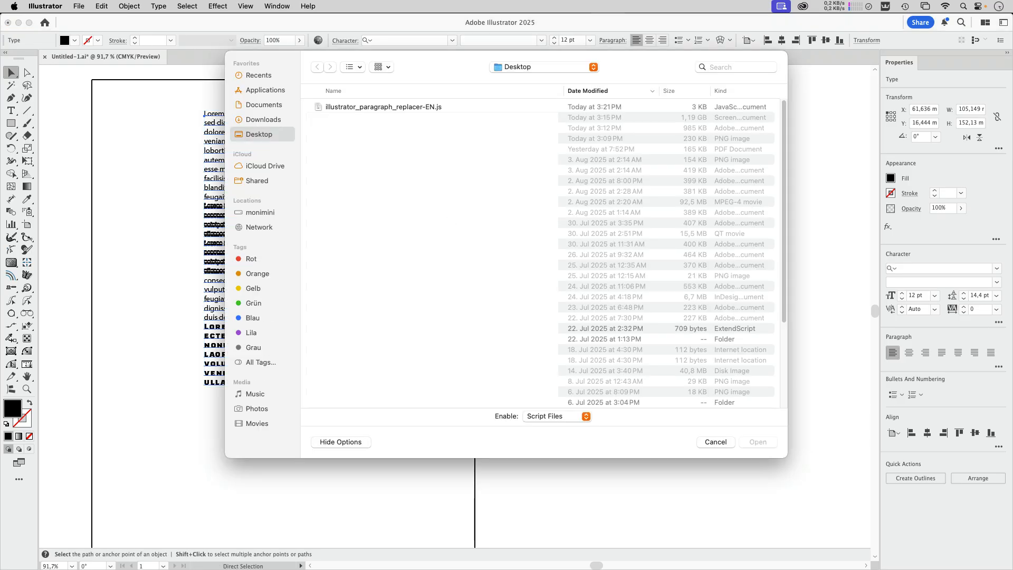
pyautogui.click(410, 108)
pyautogui.click(758, 442)
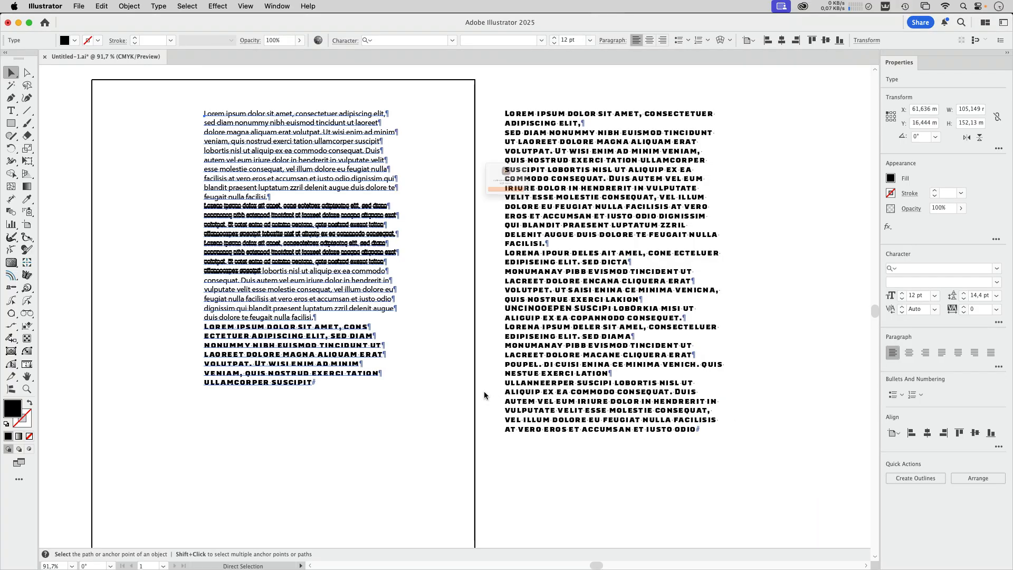
pyautogui.click(508, 216)
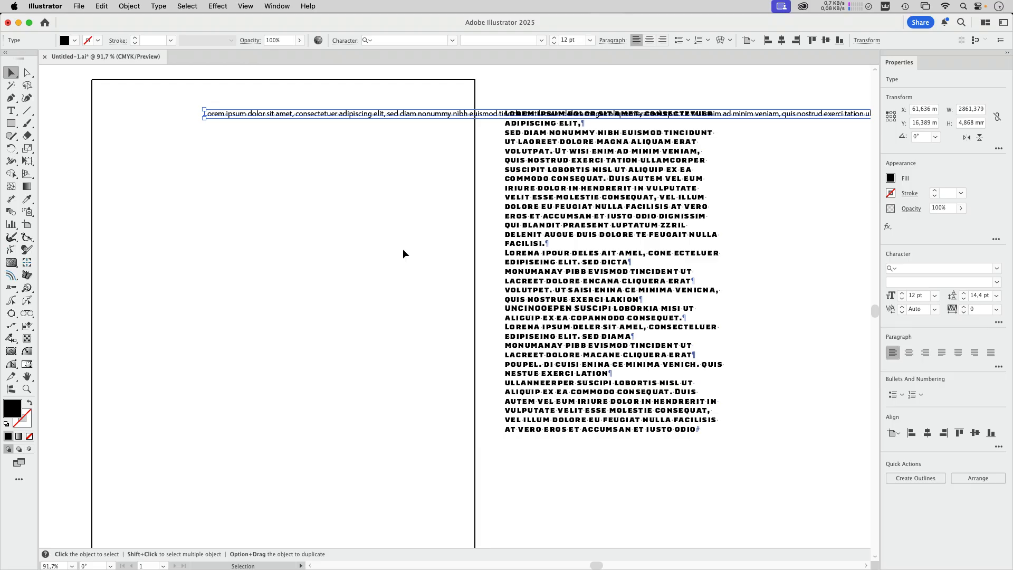
pyautogui.press('super+z')
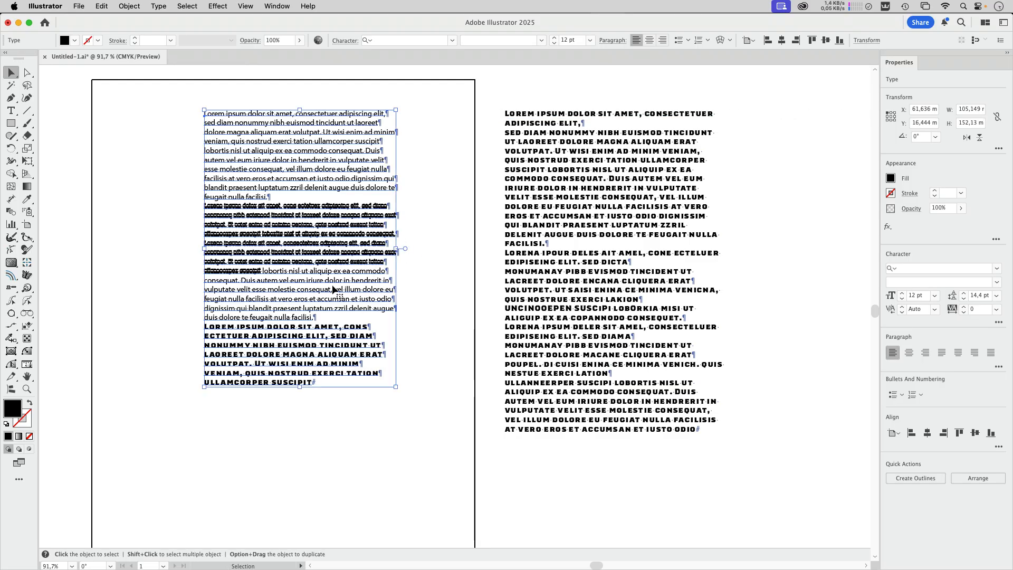
# Convert the text on the artboard to area type and try the illustrator_paragraph_replacer-EN.js script on it
pyautogui.doubleClick(405, 250)
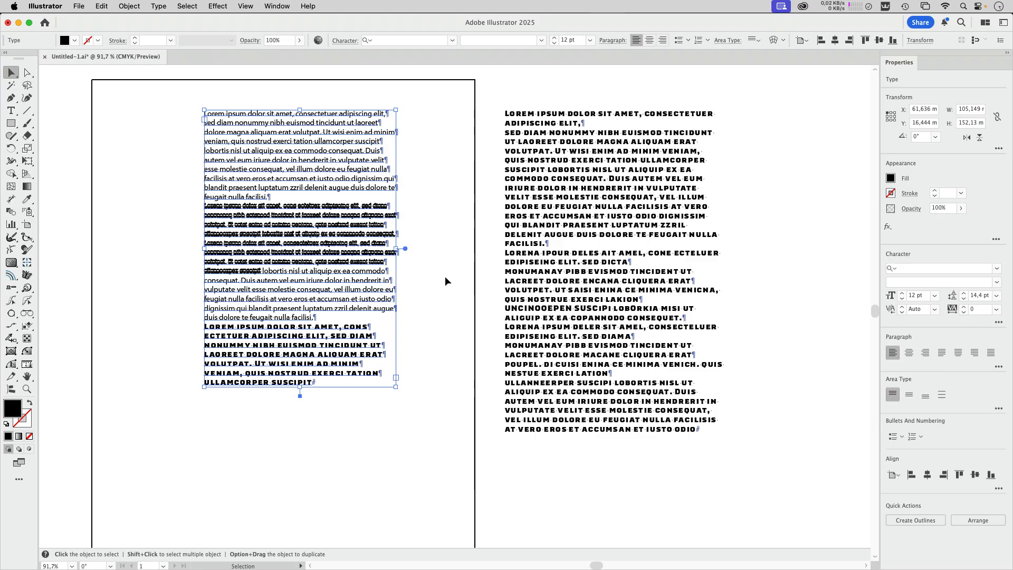
pyautogui.press('super+F12')
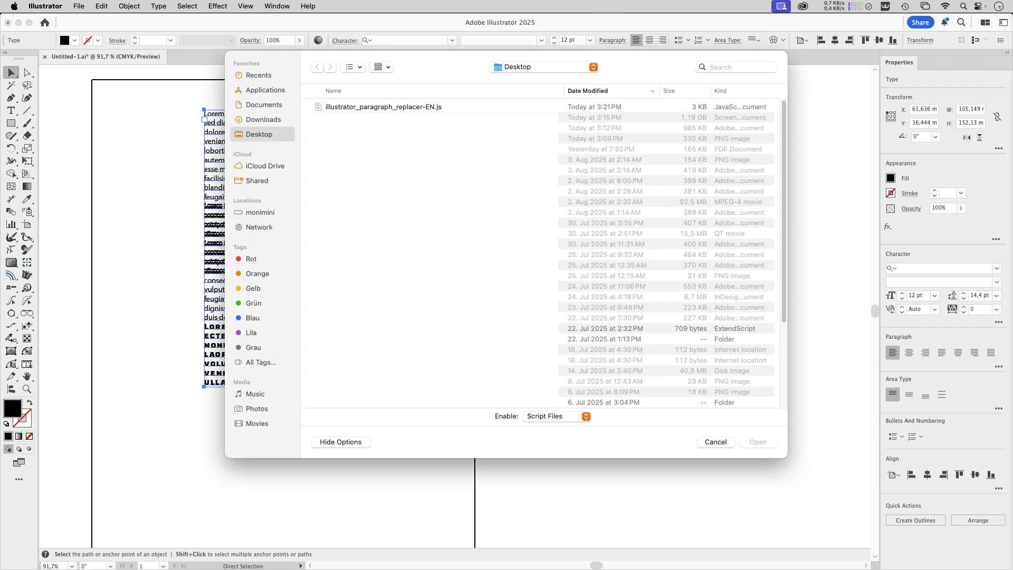
pyautogui.click(430, 107)
pyautogui.click(758, 441)
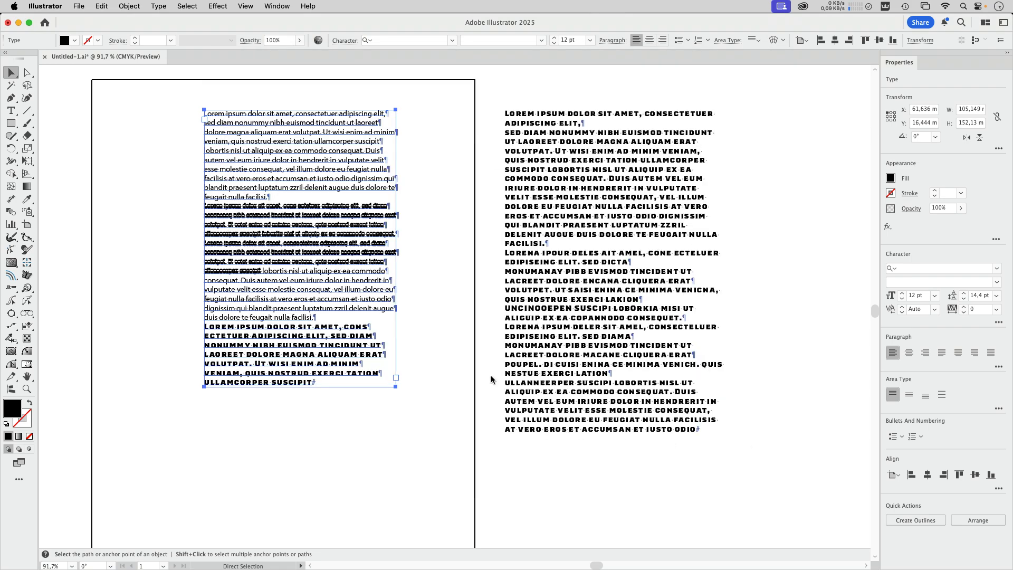
pyautogui.click(505, 217)
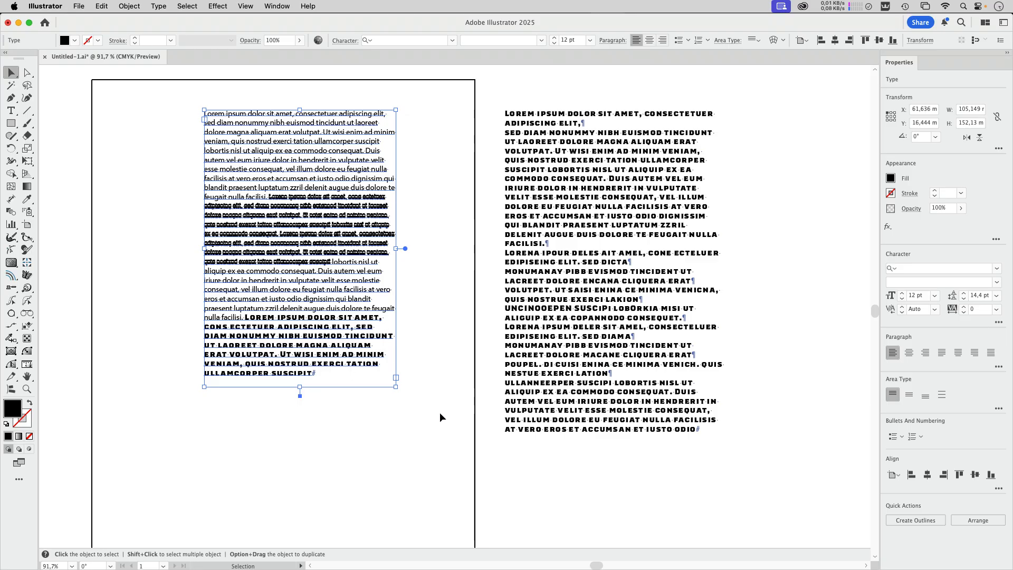
pyautogui.moveTo(215, 450); pyautogui.dragTo(290, 448)
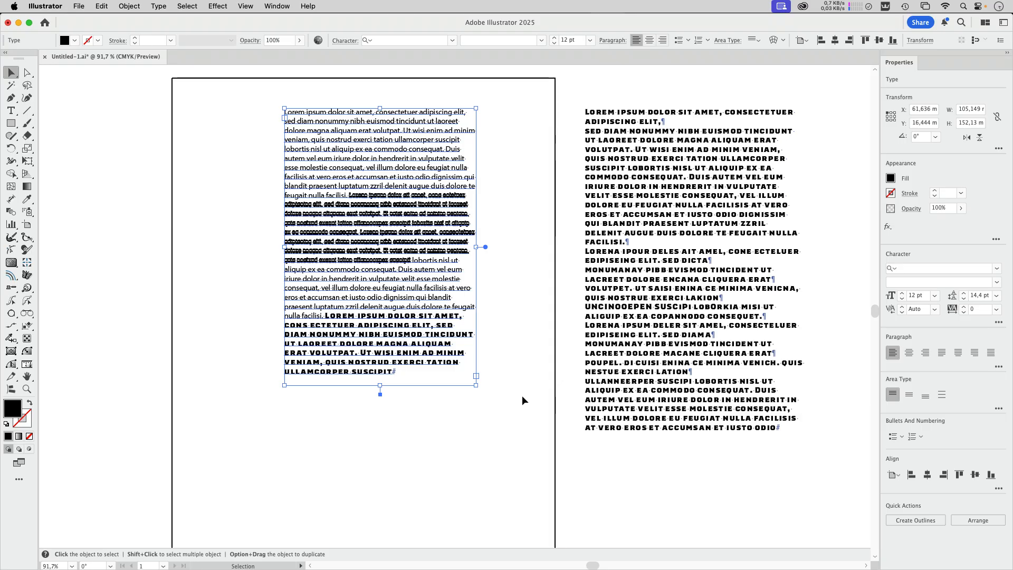
pyautogui.press('super+z')
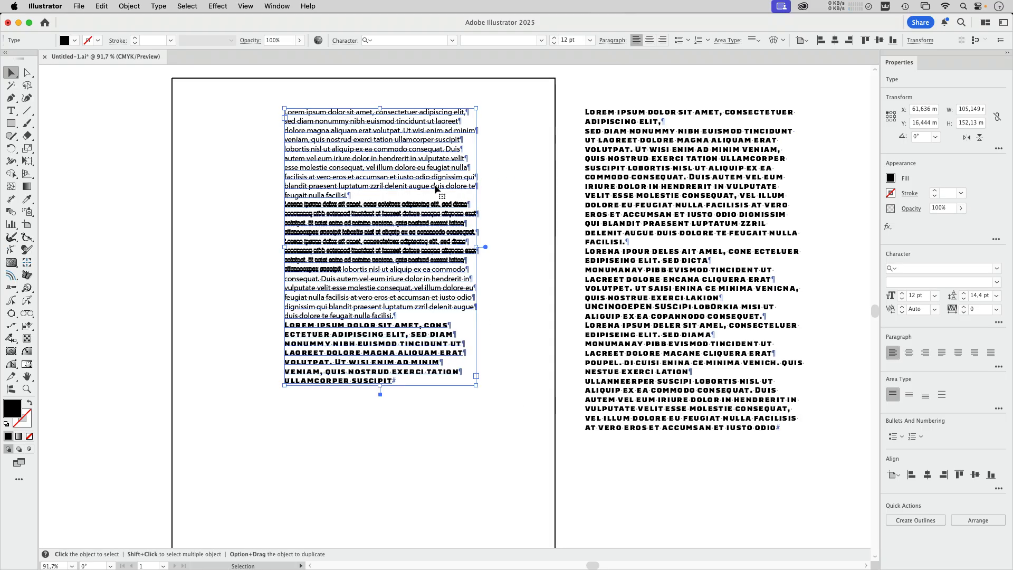
# Switch to InDesign and create a new document with the default settings
pyautogui.moveTo(587, 567)
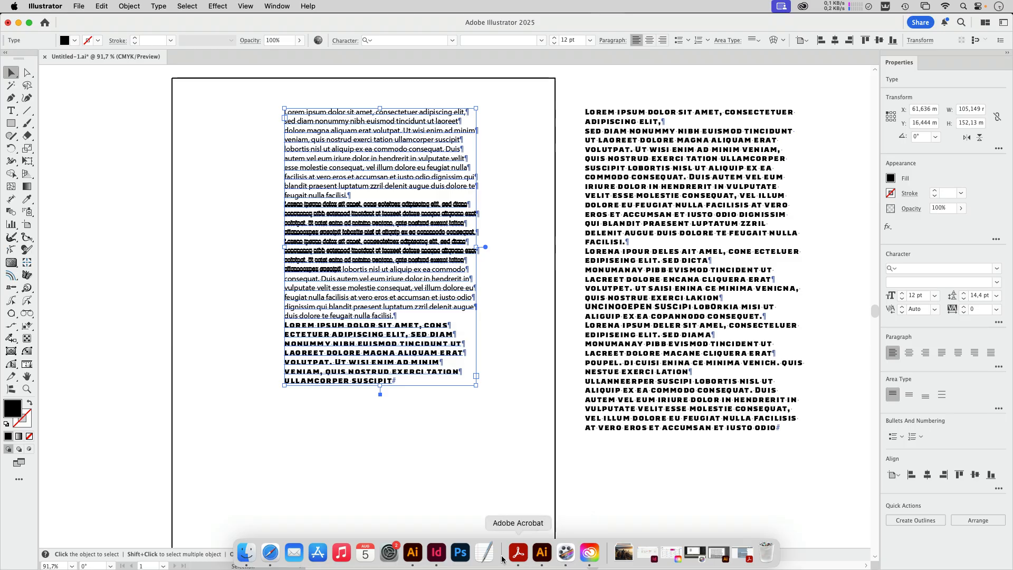
pyautogui.click(437, 553)
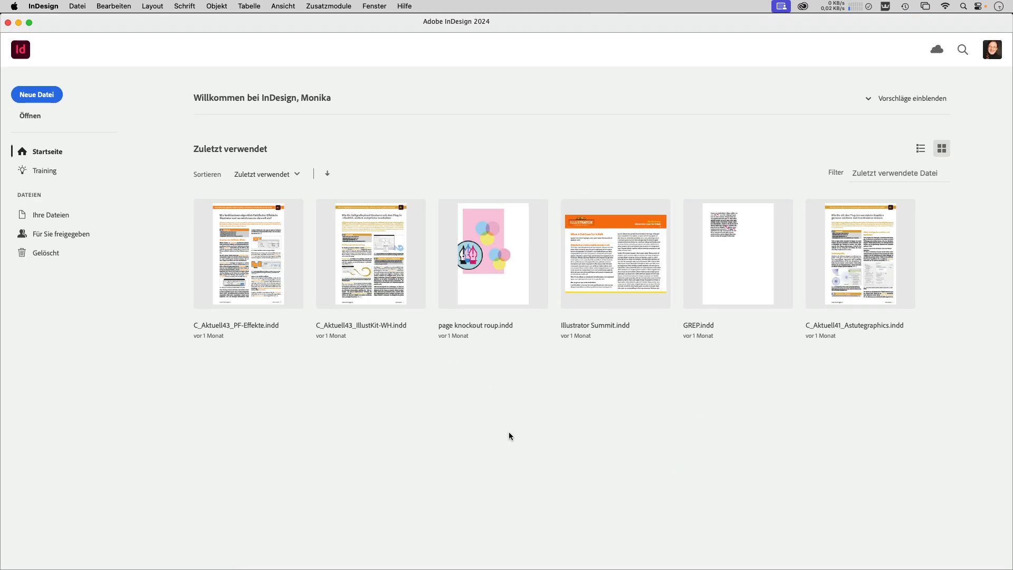
pyautogui.press('super+n')
pyautogui.press('Return')
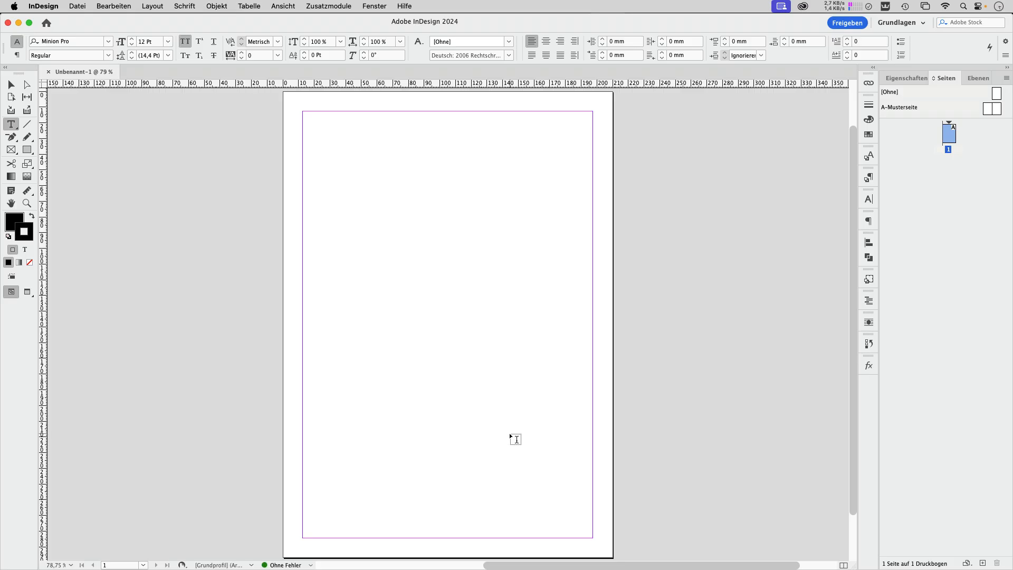
# Paste the copied text with its original formatting into a frame, placed at X 31 mm, Y 35.5 mm and enlarged to about 131 by 187.5 mm
pyautogui.moveTo(406, 269); pyautogui.dragTo(490, 352)
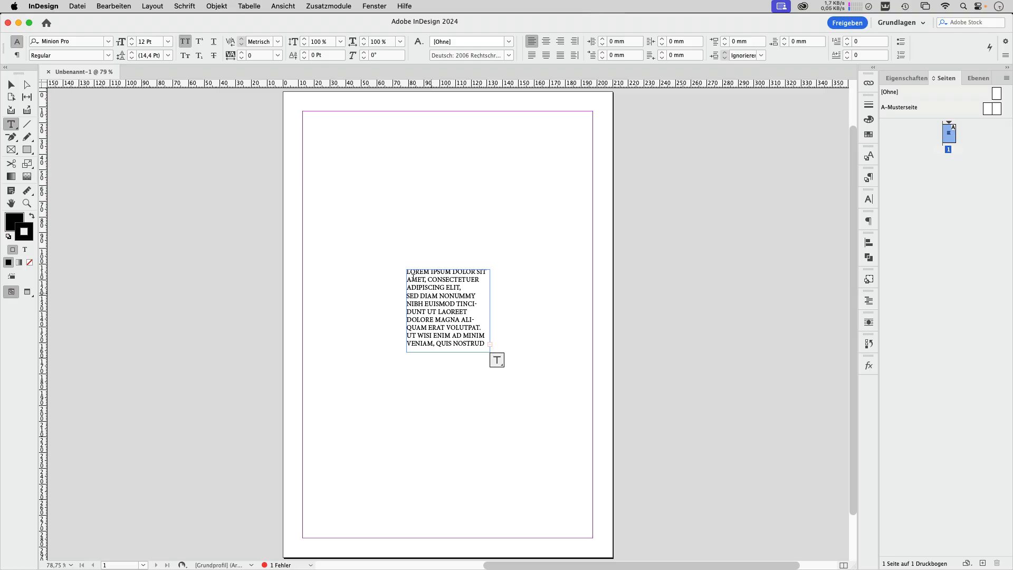
pyautogui.click(497, 360)
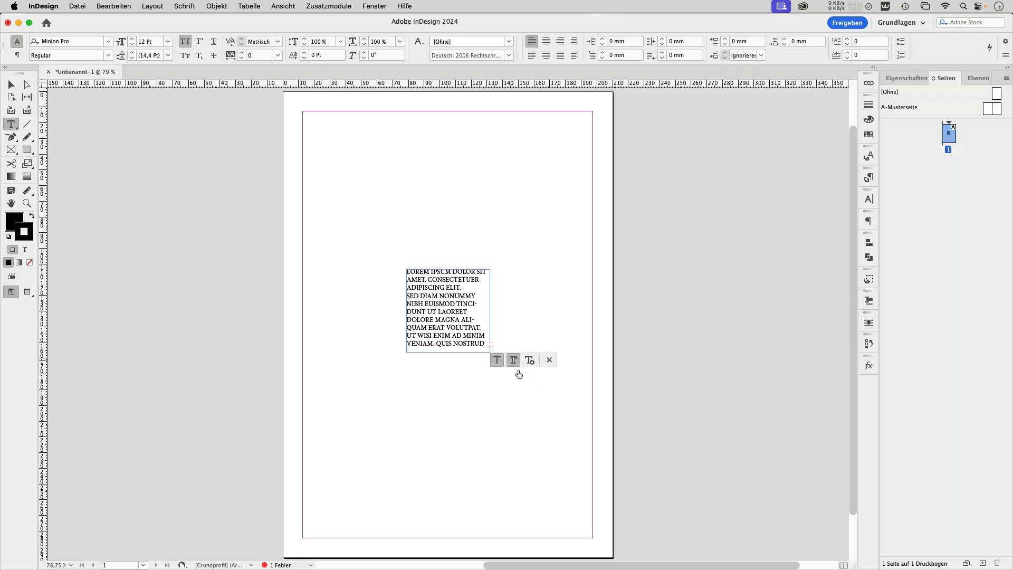
pyautogui.click(16, 86)
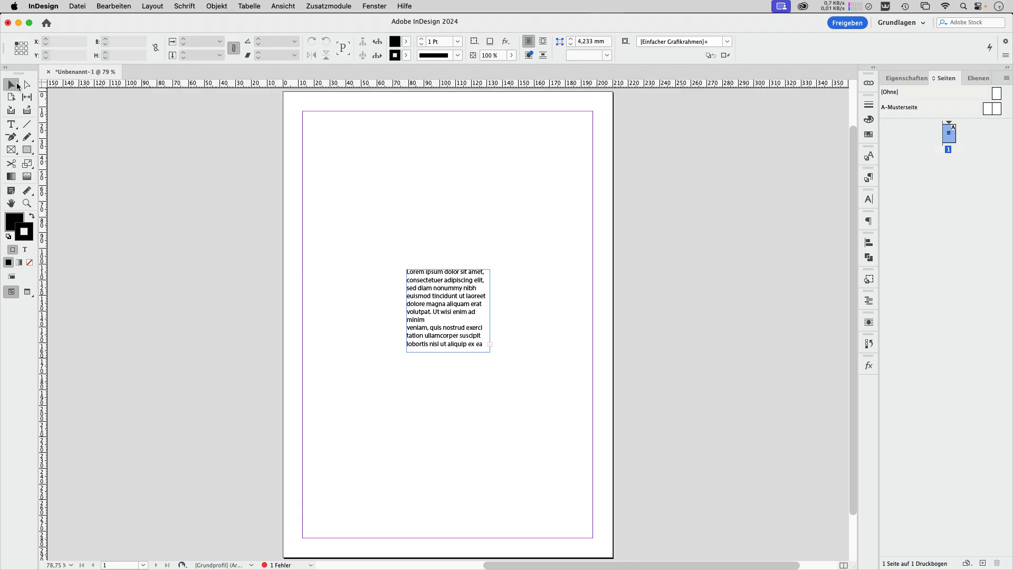
pyautogui.moveTo(443, 311); pyautogui.dragTo(368, 189)
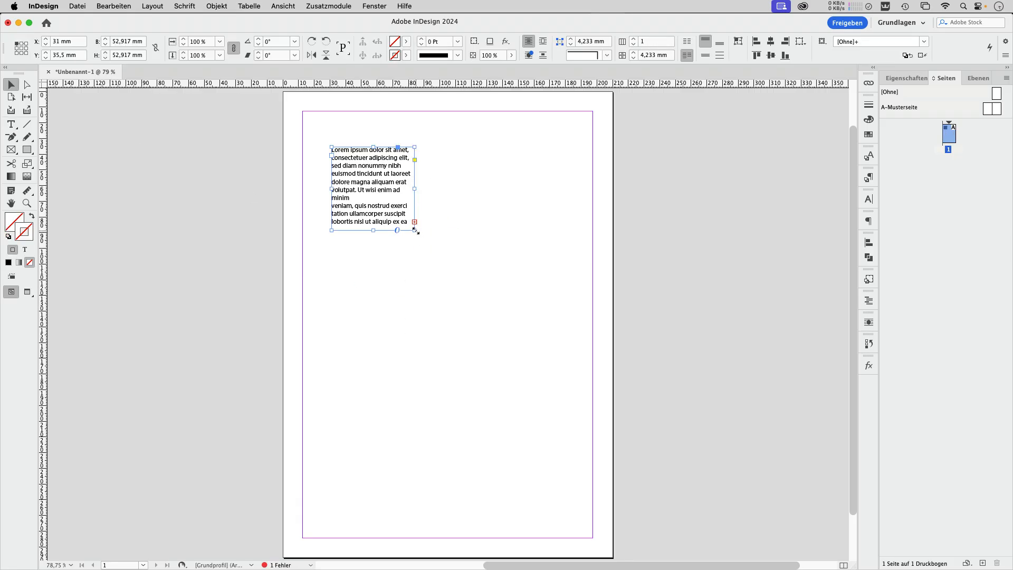
pyautogui.moveTo(415, 230); pyautogui.dragTo(537, 441)
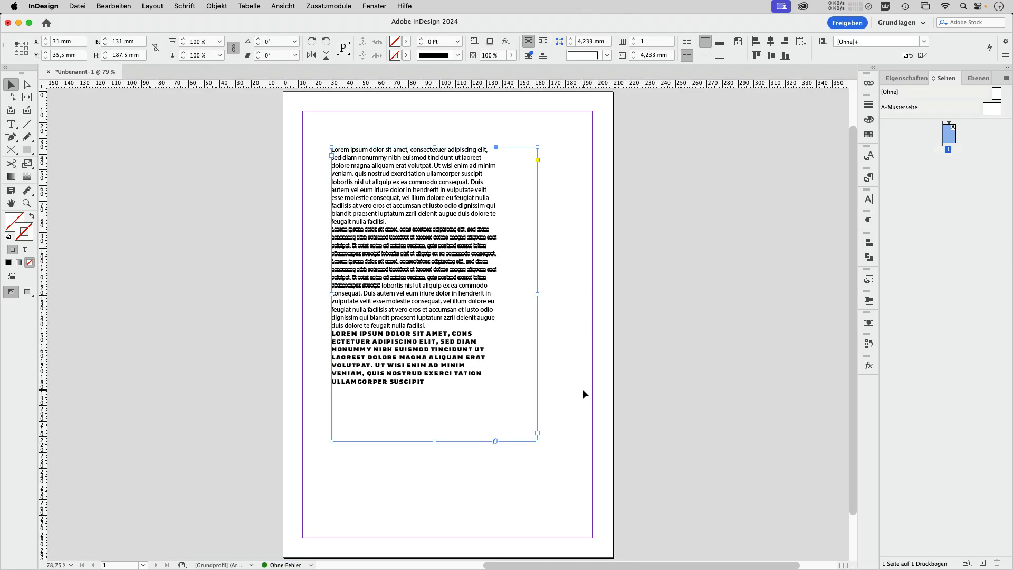
# Show the hidden characters and set up a GREP find/change that searches the story for paragraph ends (\r) with an empty replacement
pyautogui.press('super+alt+i')
pyautogui.press('super+f')
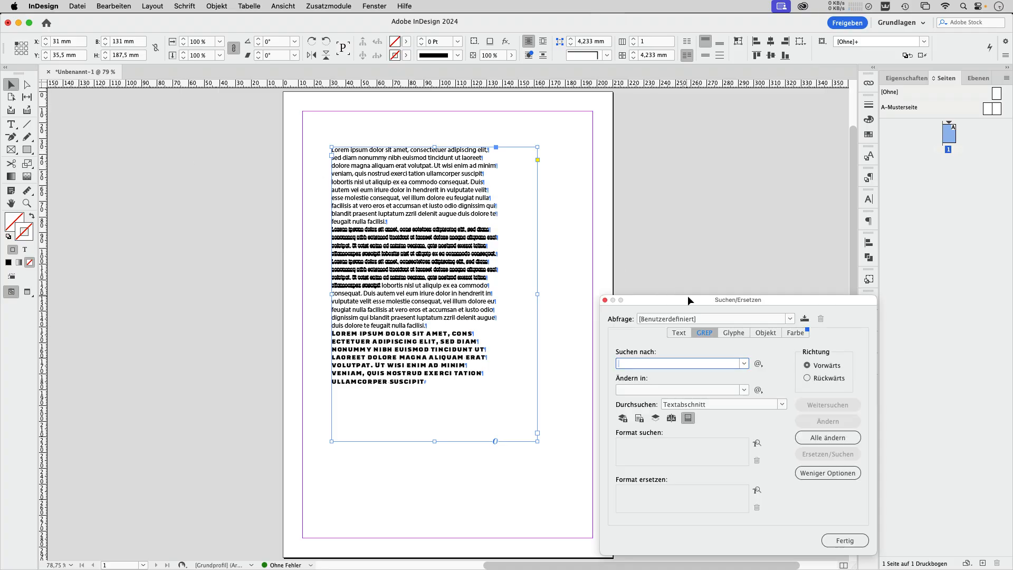
pyautogui.moveTo(691, 299); pyautogui.dragTo(606, 190)
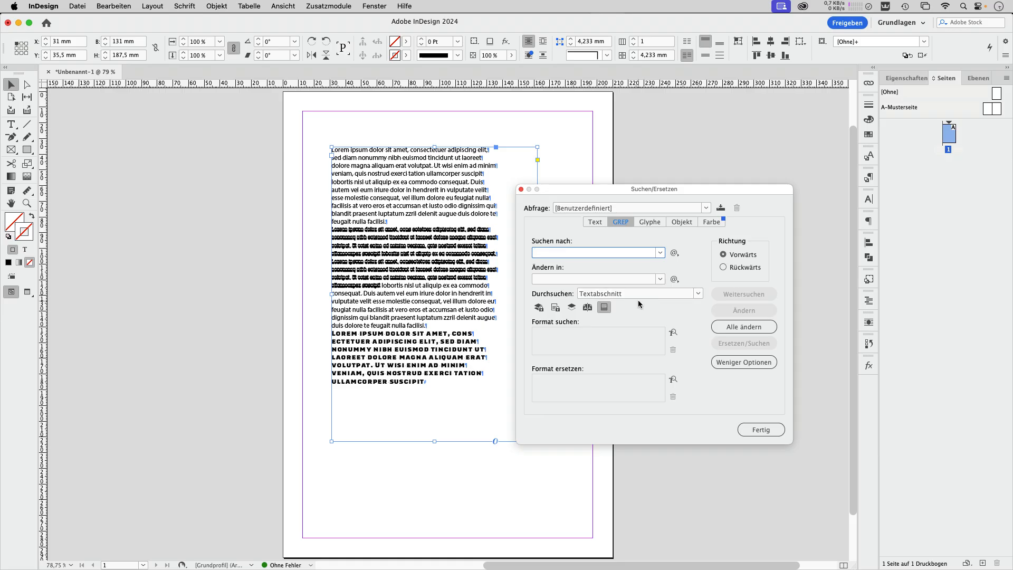
pyautogui.click(675, 254)
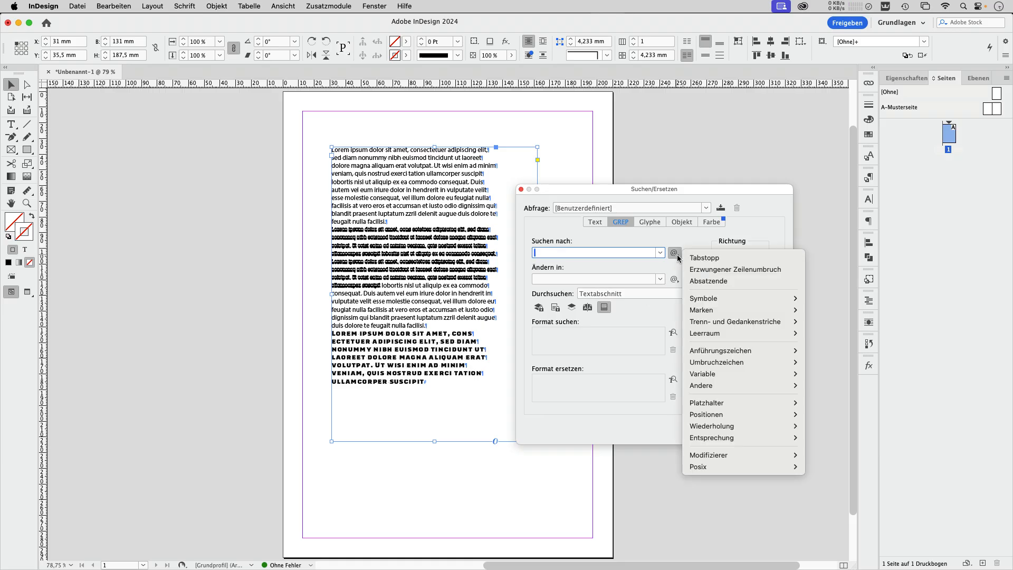
pyautogui.click(709, 281)
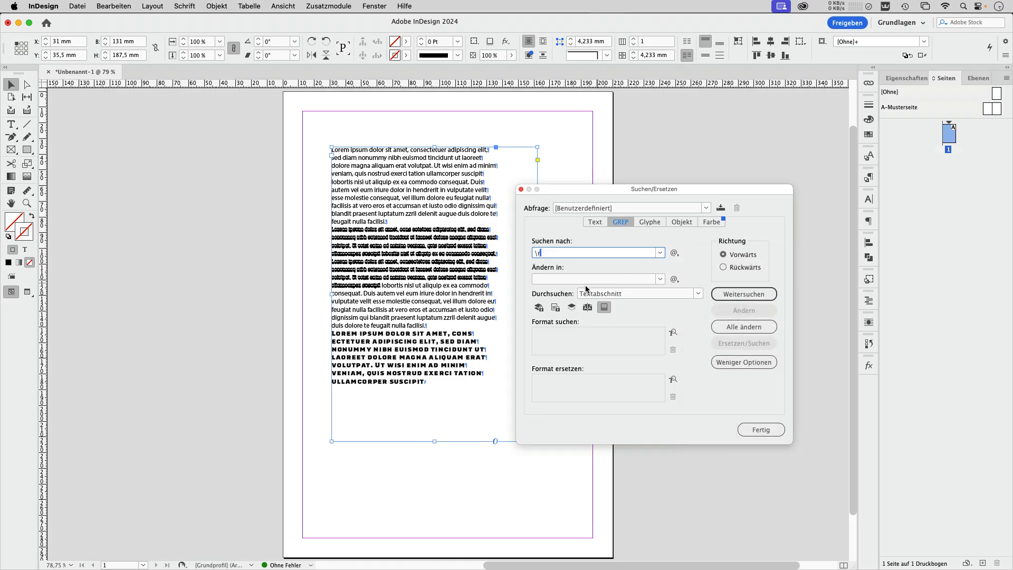
pyautogui.click(549, 280)
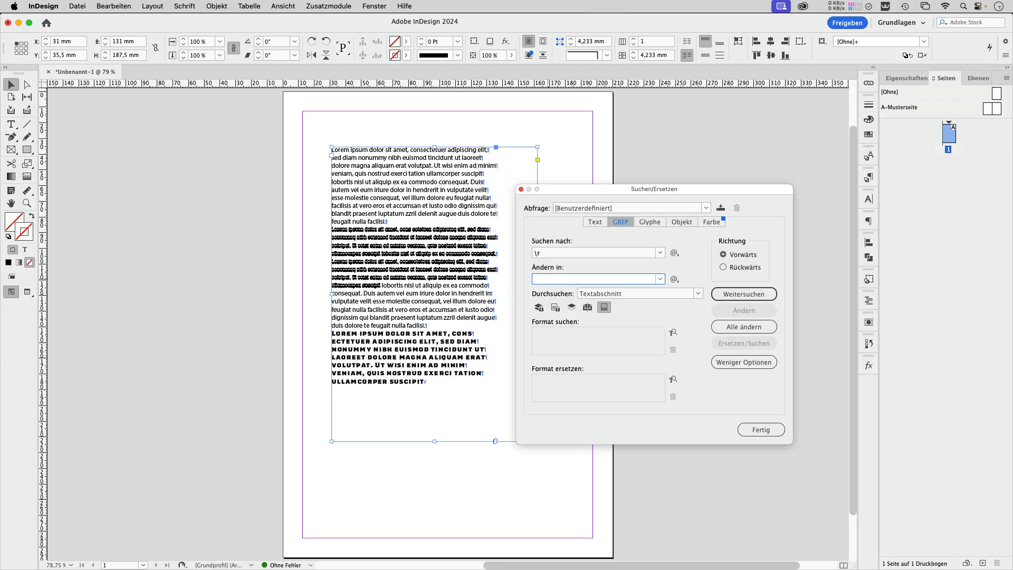
# Find the first paragraph end and replace it, replace all remaining ones in the story, and close Find/Change
pyautogui.click(735, 295)
pyautogui.click(744, 295)
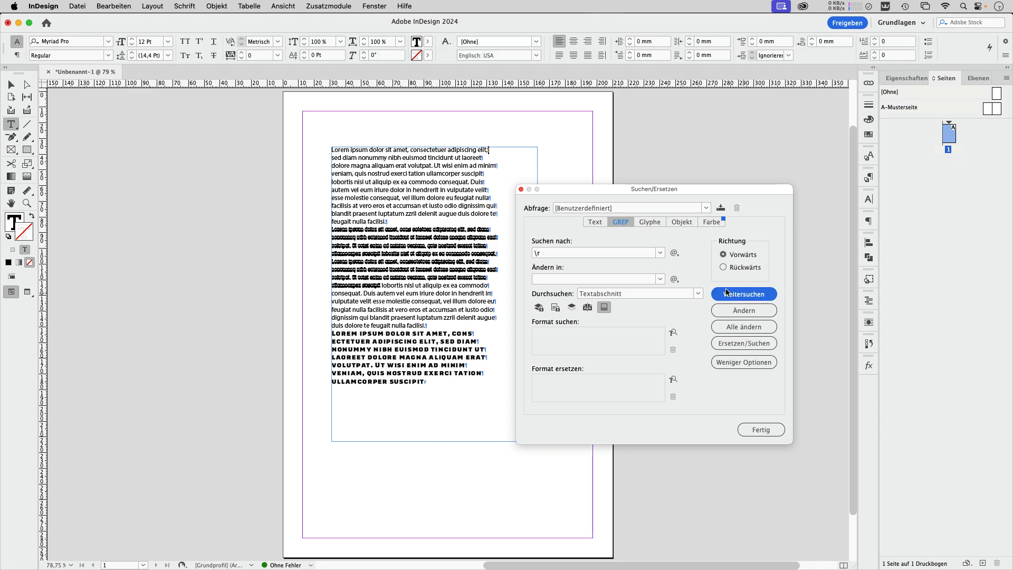
pyautogui.click(746, 344)
pyautogui.click(741, 344)
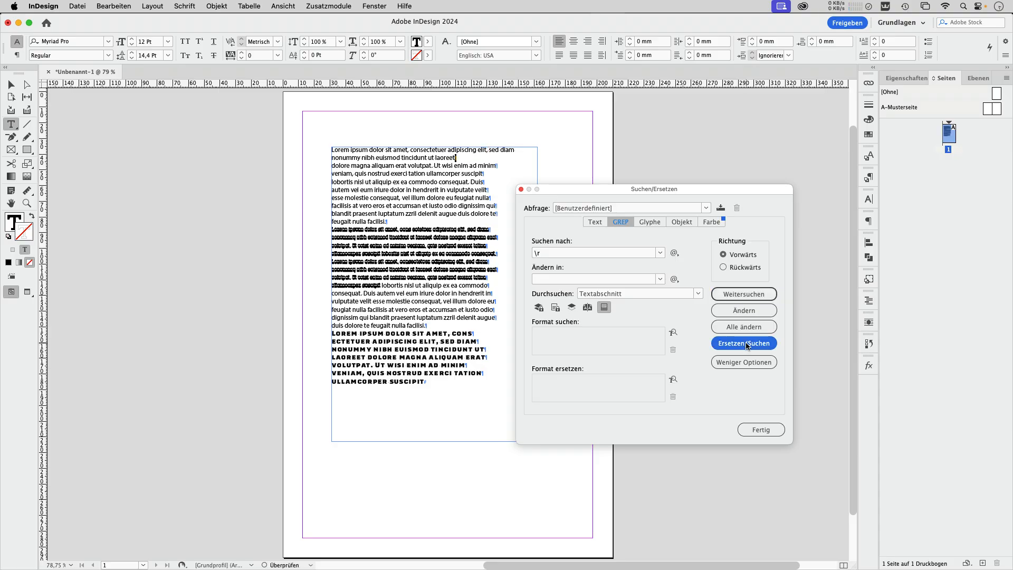
pyautogui.click(745, 329)
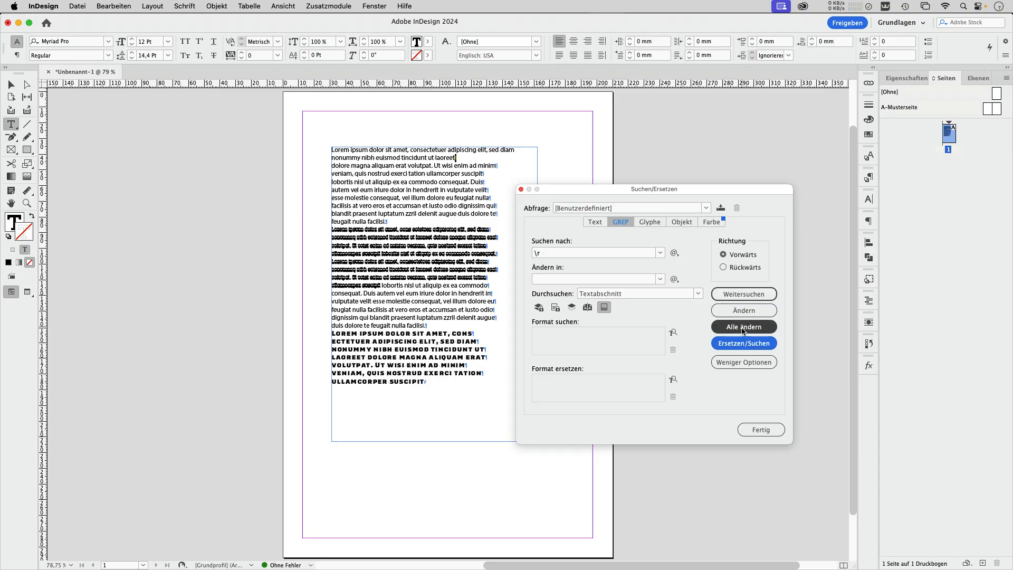
pyautogui.click(602, 316)
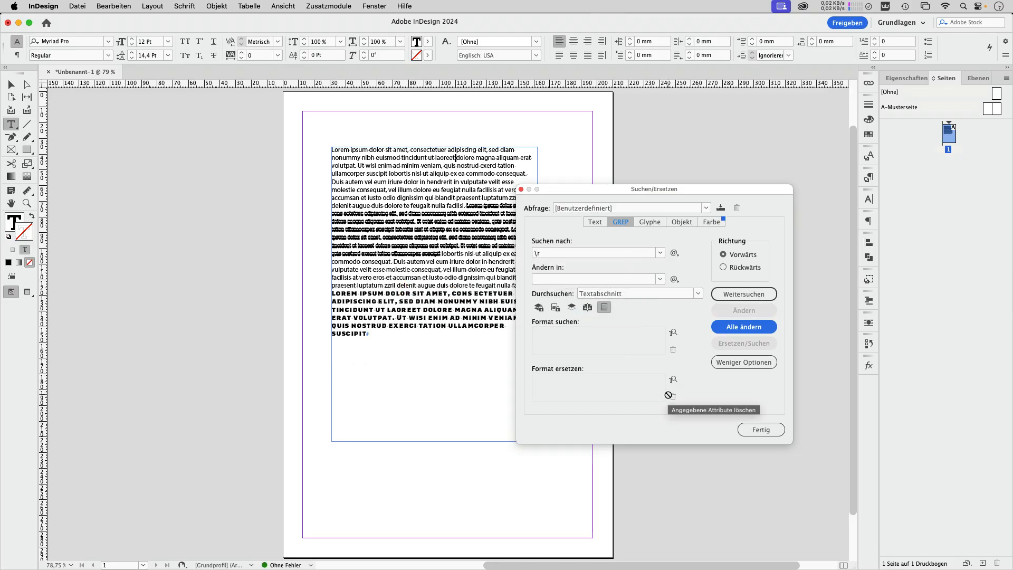
pyautogui.click(760, 429)
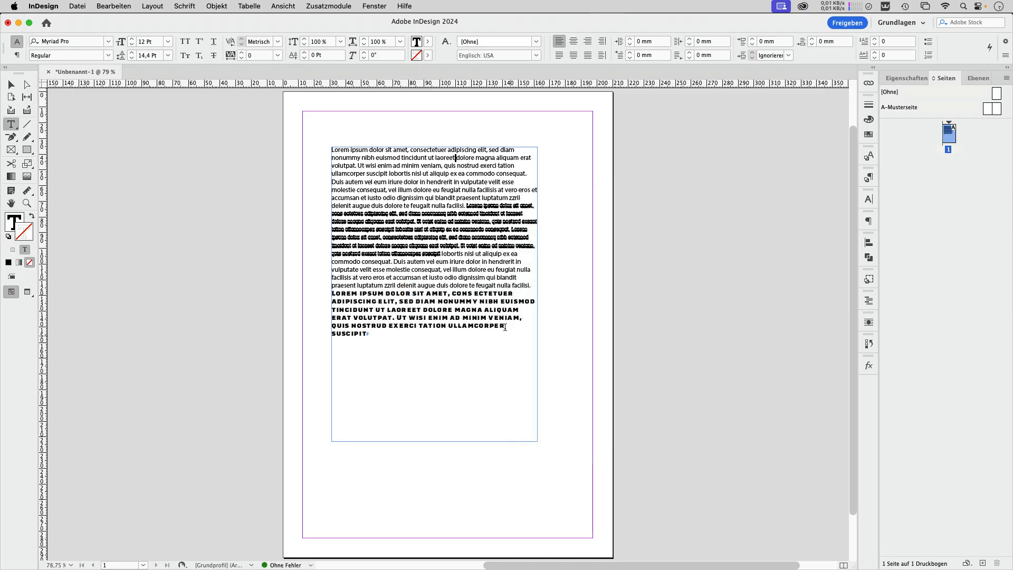
# Copy all the cleaned text, switch to Illustrator and paste it into a new area type frame about 108 by 178 mm beside the original text
pyautogui.moveTo(407, 341); pyautogui.dragTo(285, 98)
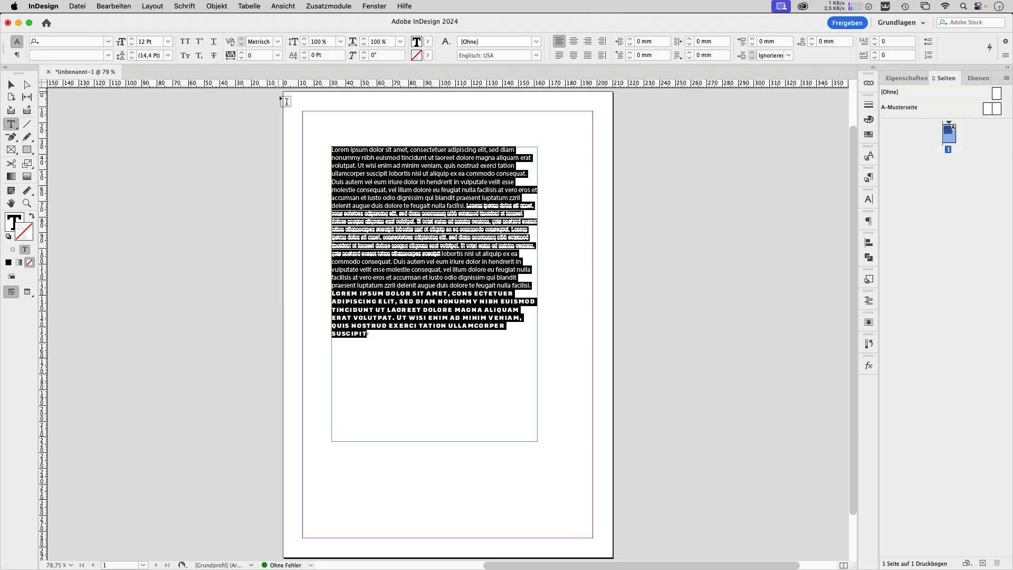
pyautogui.click(424, 552)
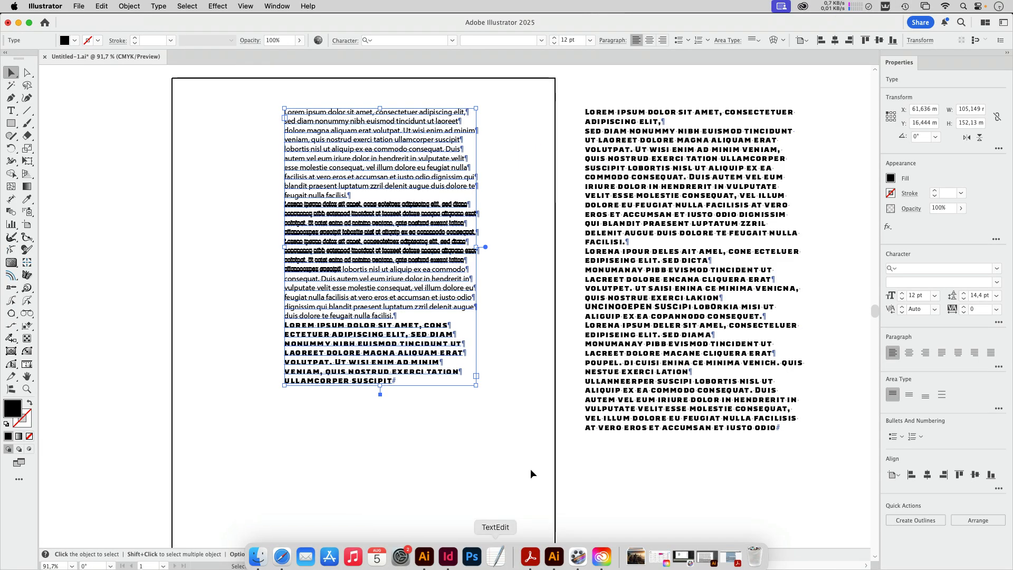
pyautogui.click(10, 111)
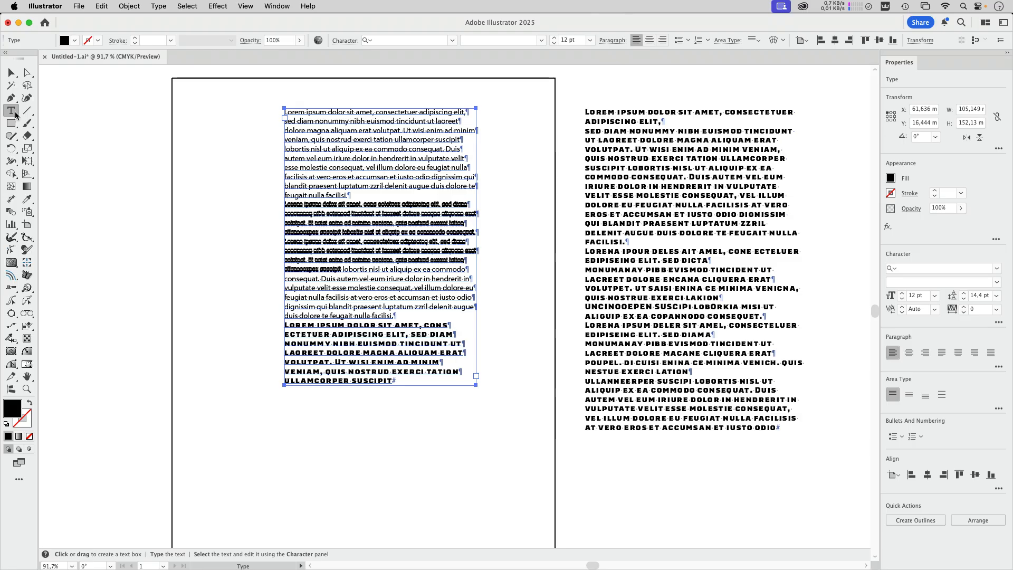
pyautogui.moveTo(58, 100); pyautogui.dragTo(257, 422)
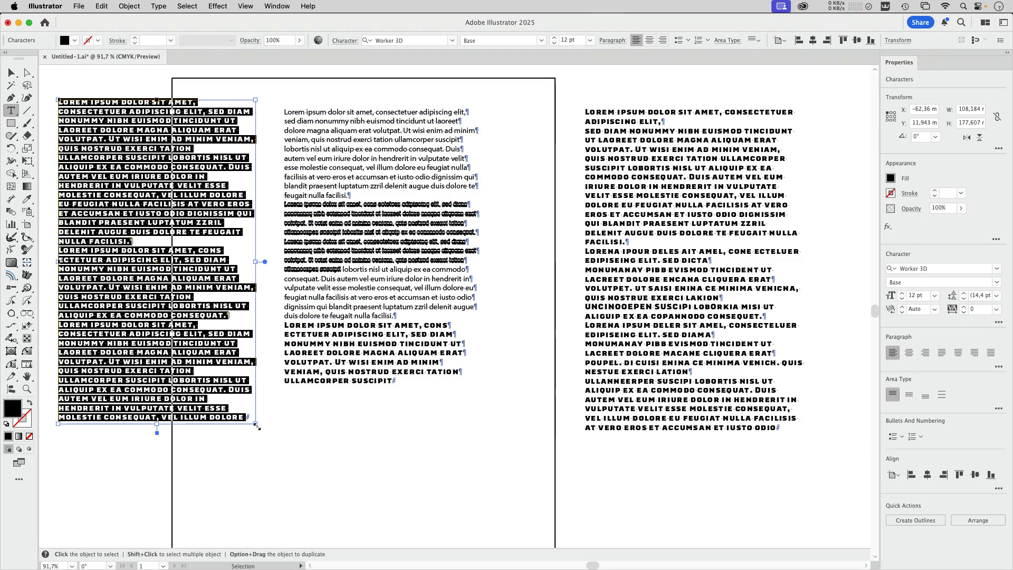
pyautogui.press('super+v')
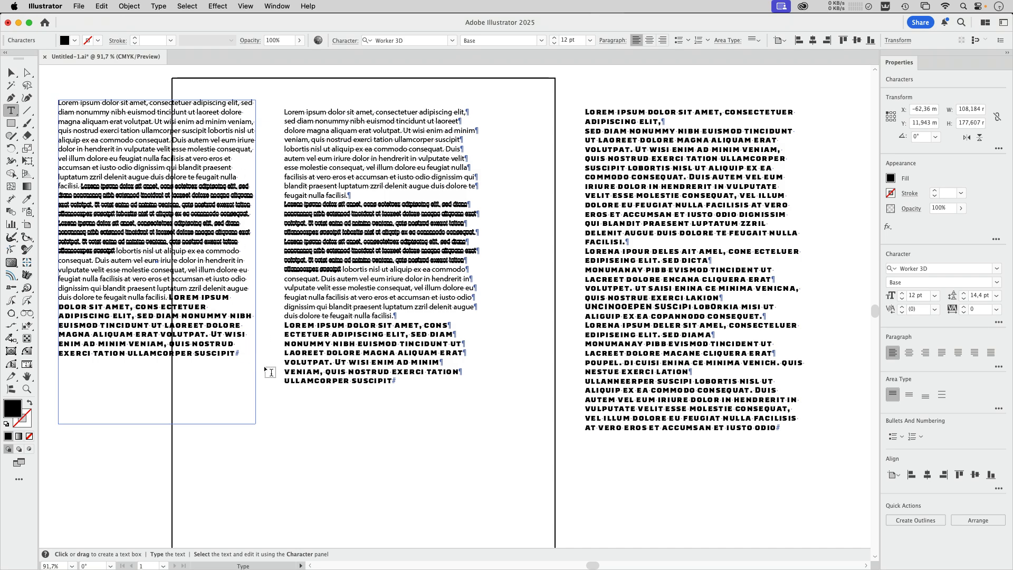
pyautogui.click(11, 72)
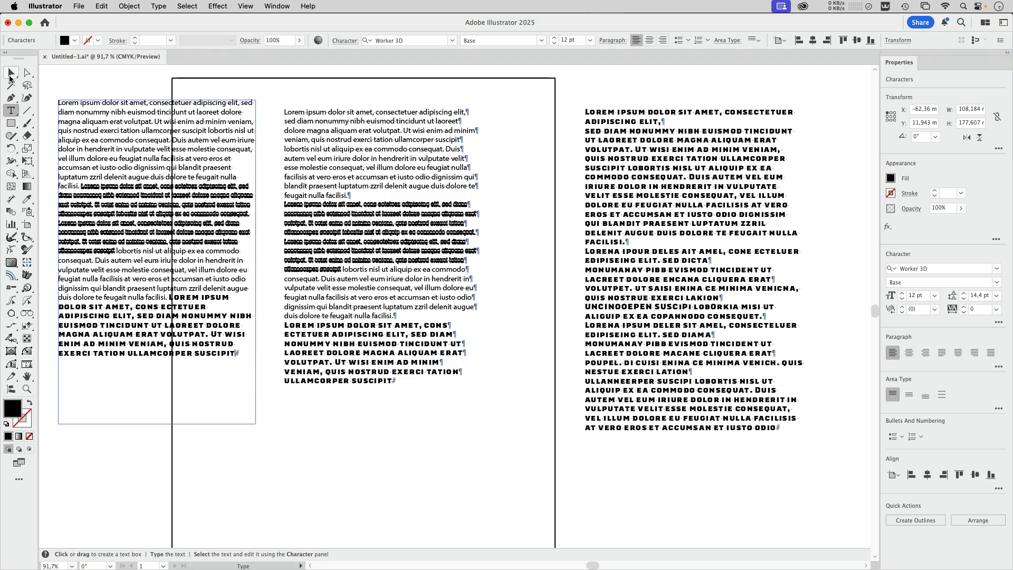
pyautogui.click(122, 78)
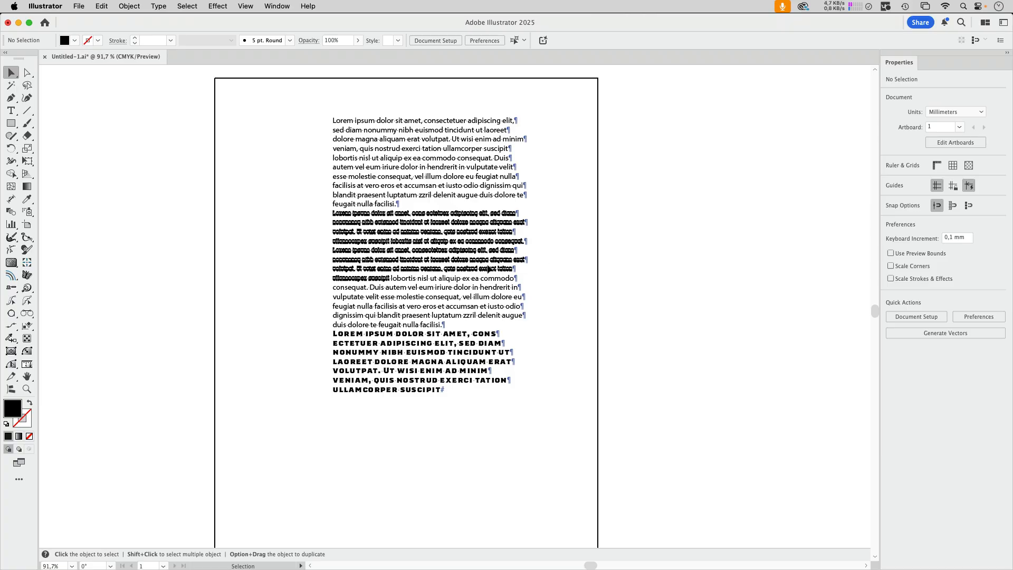
# Convert the point text on the artboard to area type and remove its paragraph breaks with Remove Paragraph Breaks
pyautogui.click(468, 270)
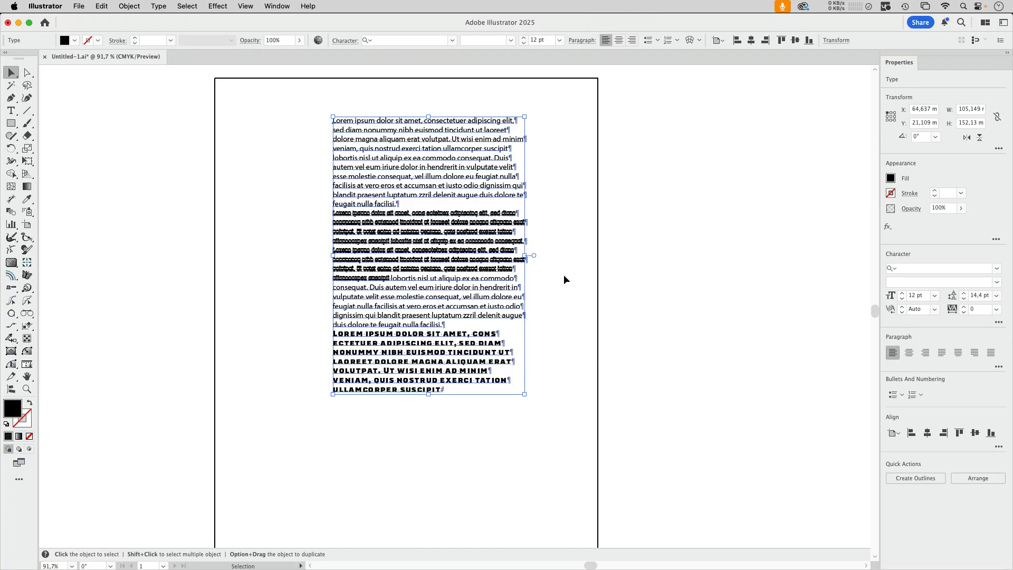
pyautogui.doubleClick(534, 256)
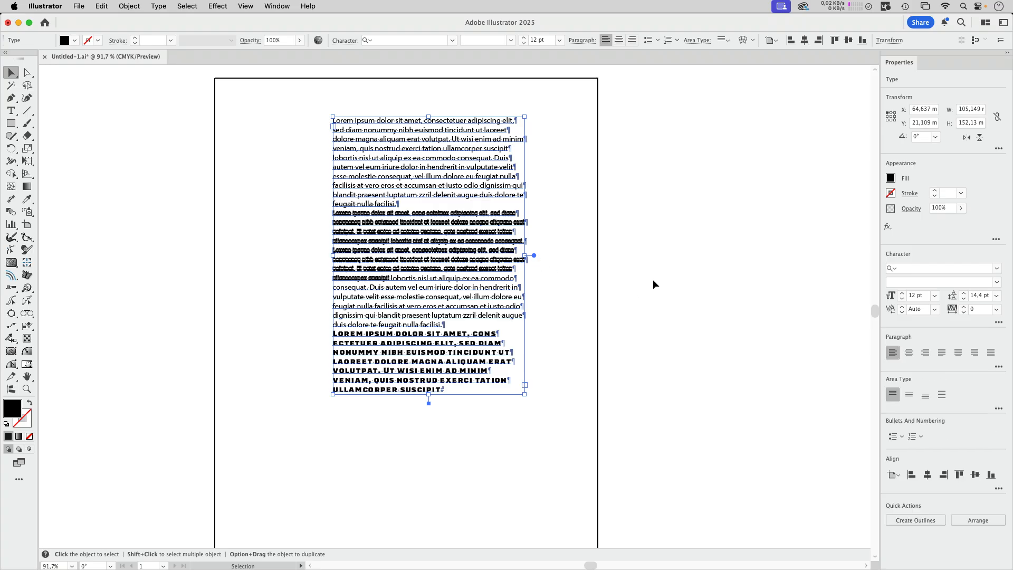
pyautogui.click(159, 6)
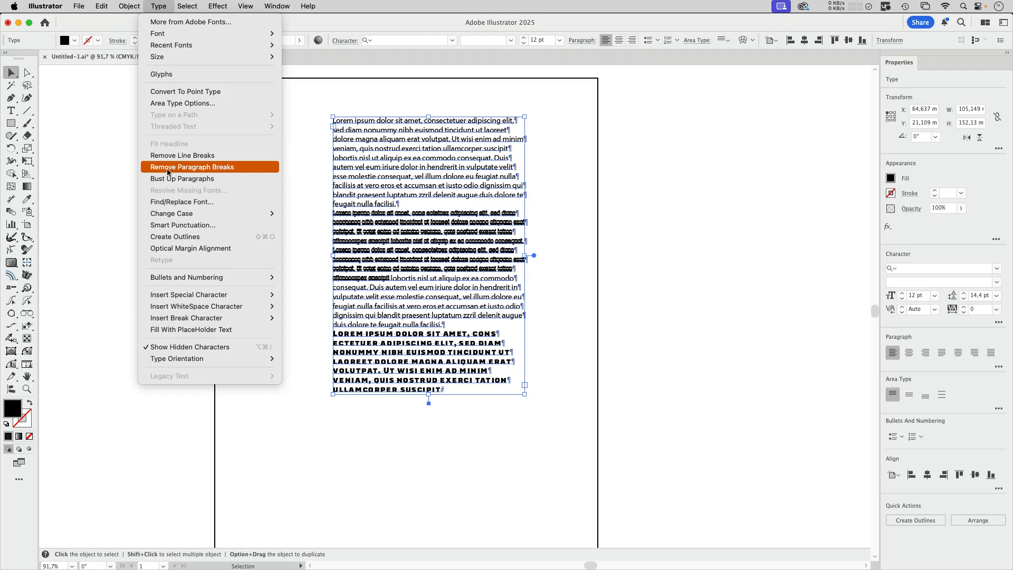
pyautogui.click(236, 169)
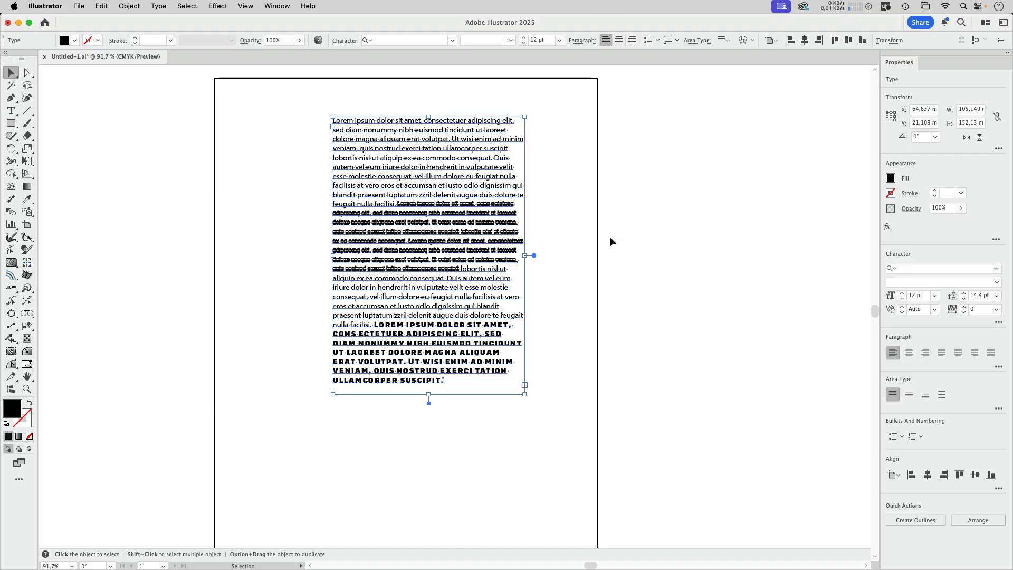